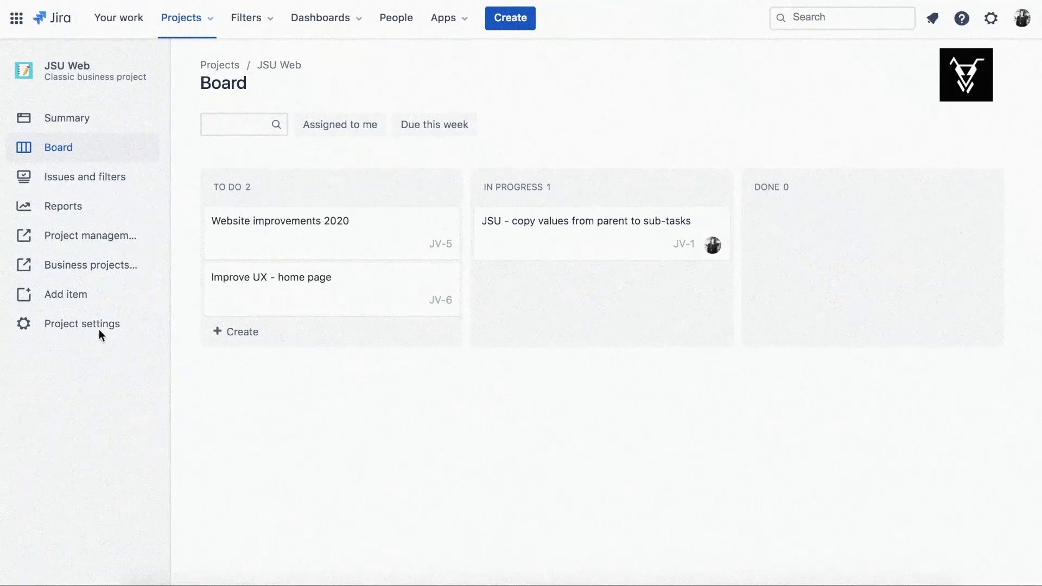
Edit the Project Management Workflow and open the Create transition's post functions from its diagram.
click(98, 326)
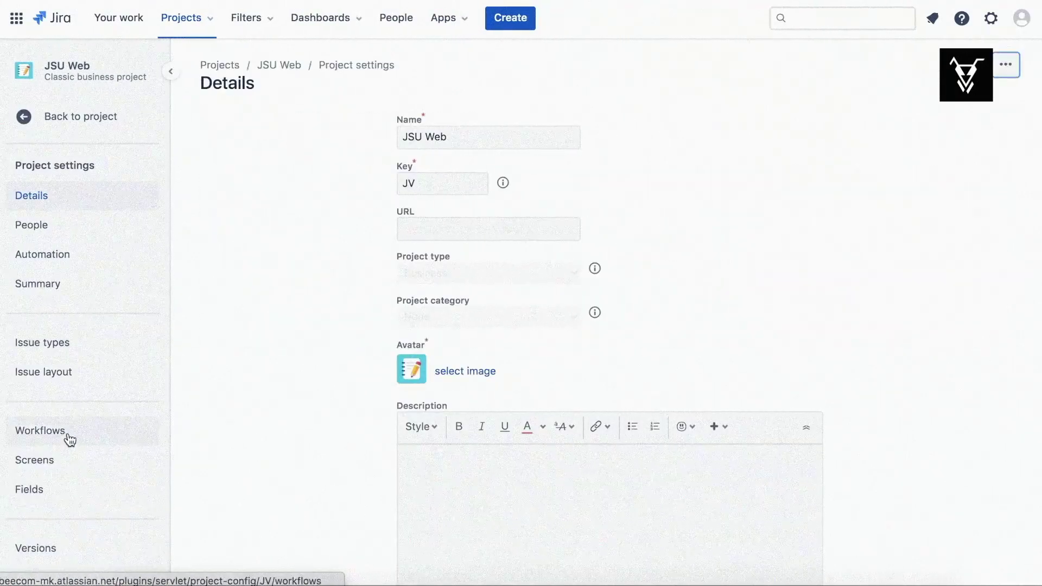
click(62, 431)
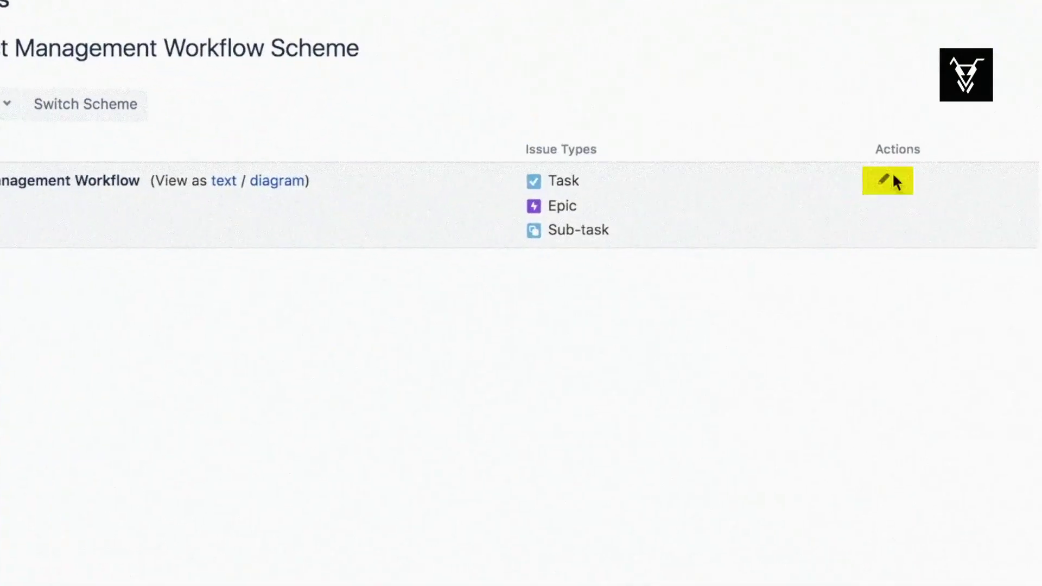
click(886, 181)
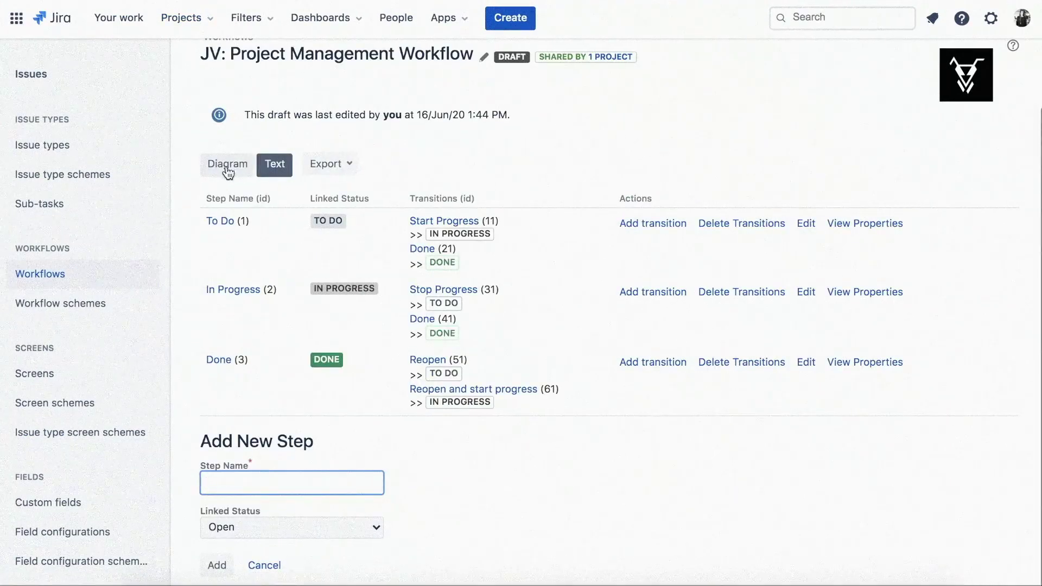
click(227, 164)
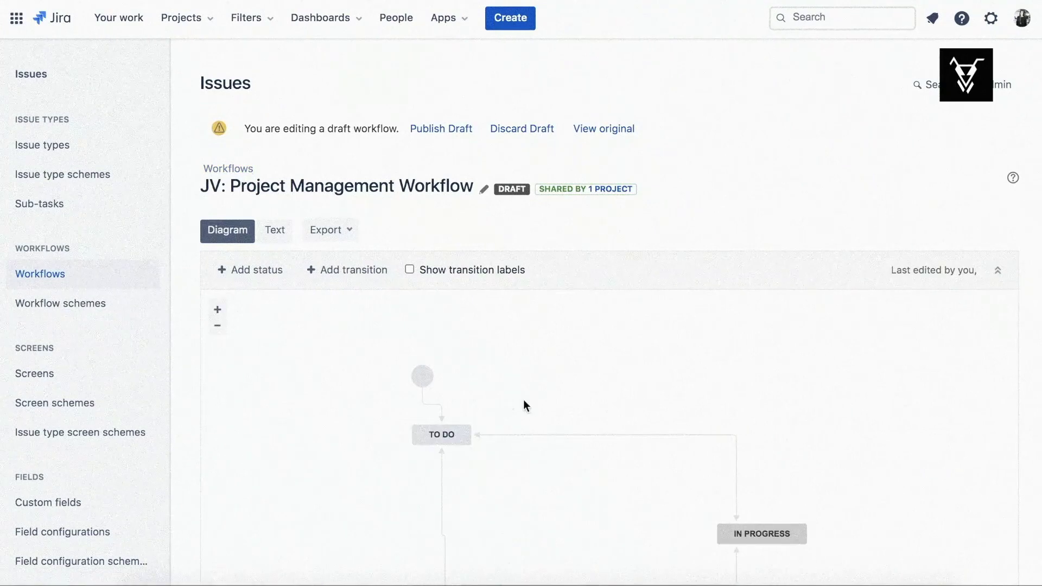
click(436, 408)
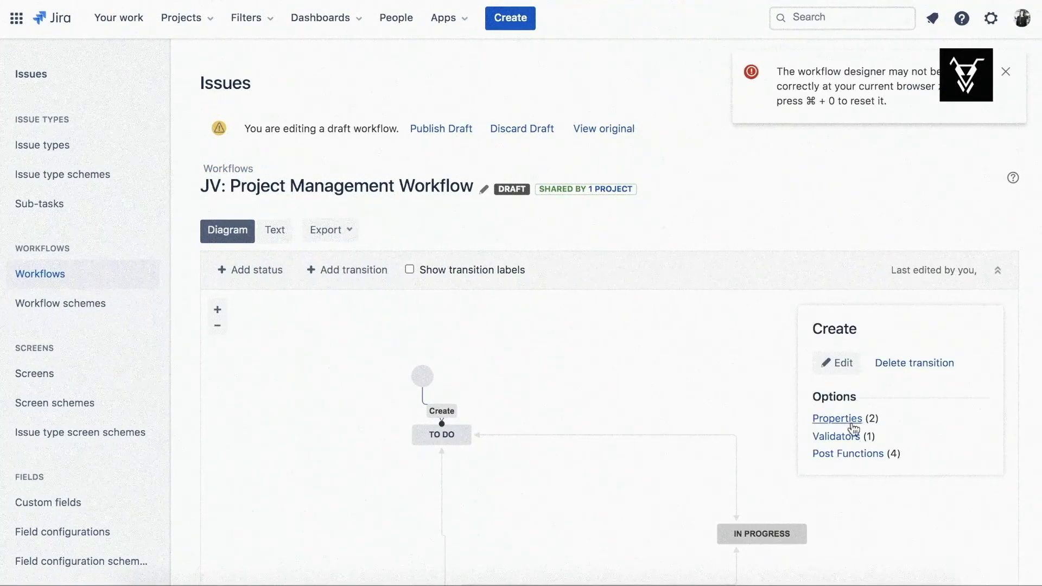
click(847, 453)
Add an Update Any Issue Field (JSU) post function with Issue Field Epic Link, value JV-5.
click(959, 398)
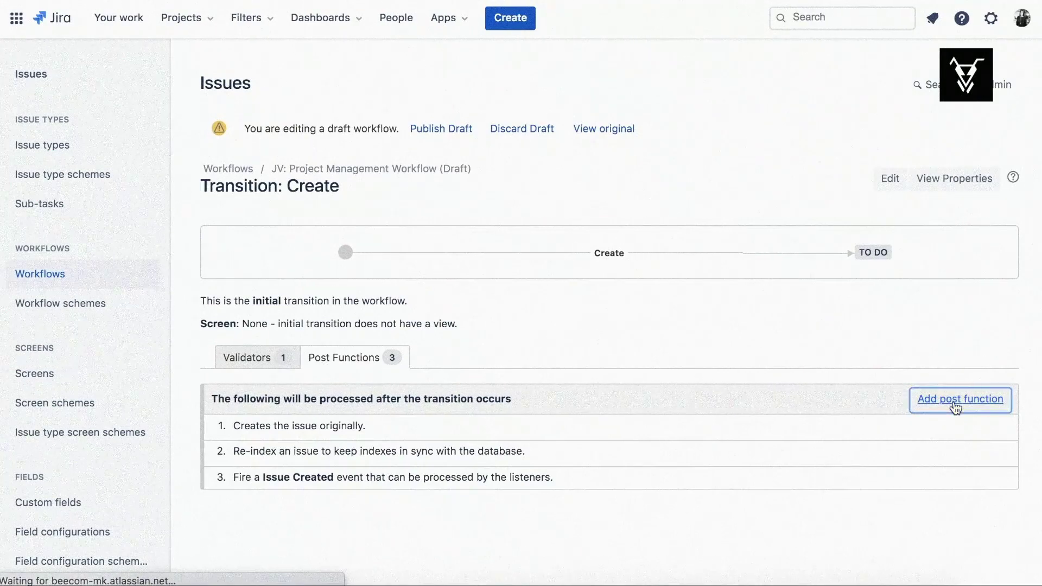
scroll(288, 326, down, 2)
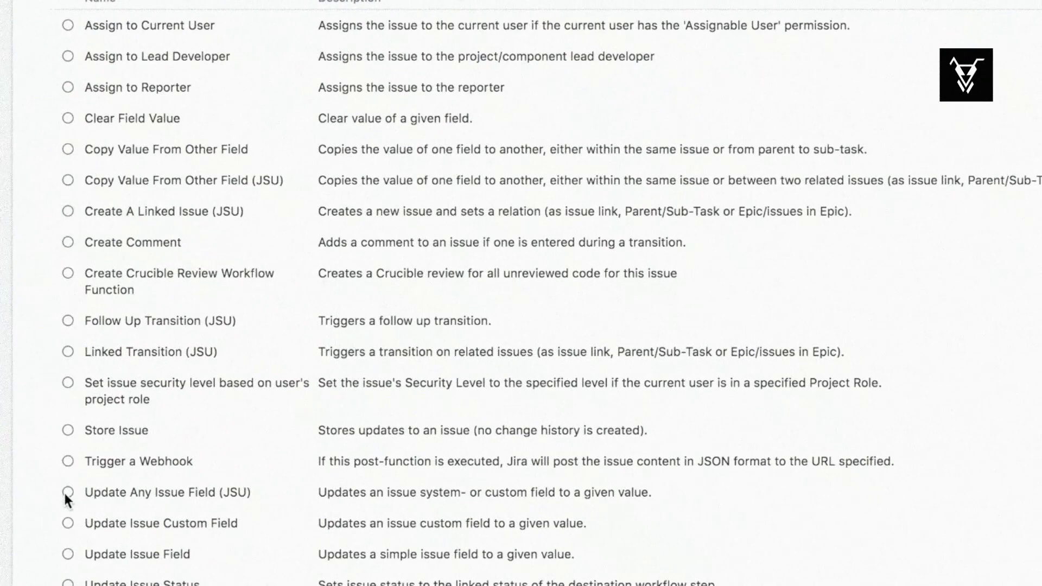
click(69, 493)
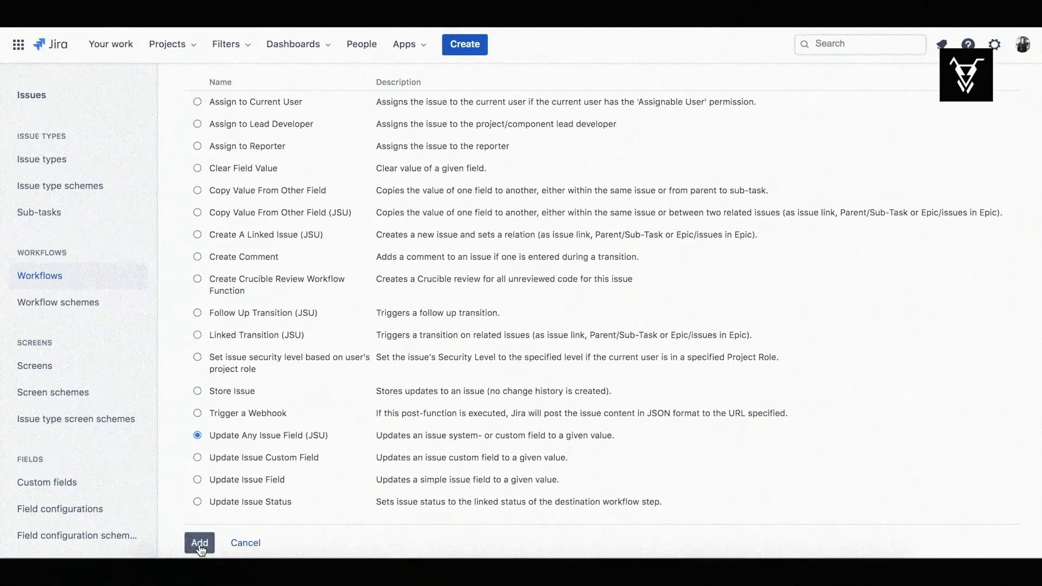
click(199, 543)
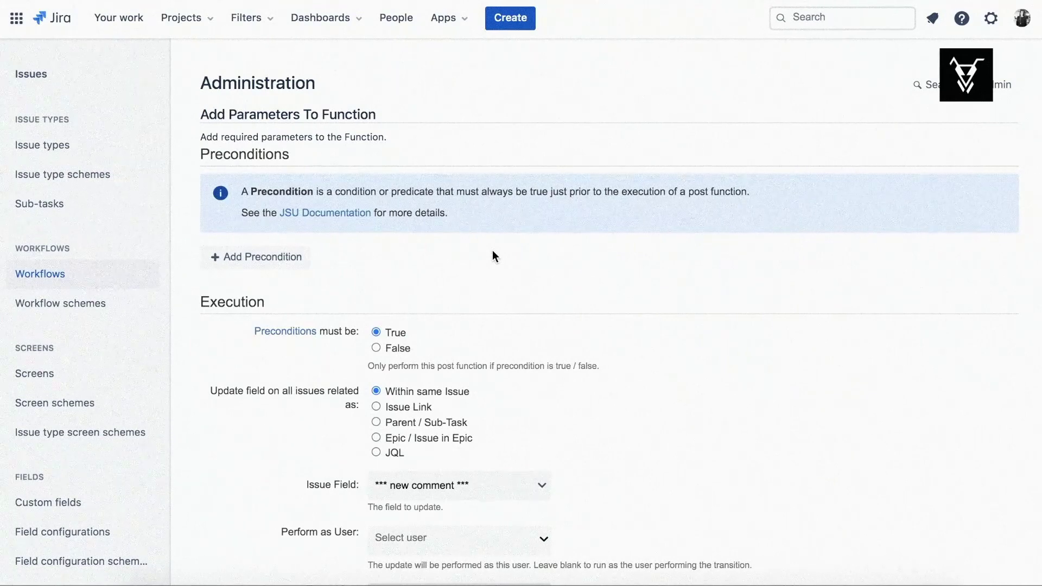
scroll(492, 249, down, 3)
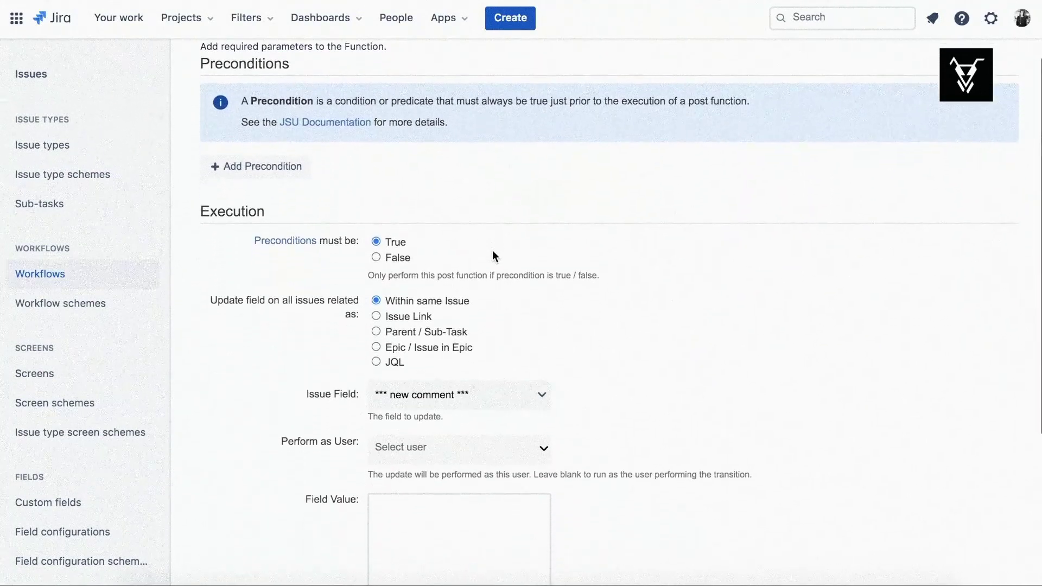
scroll(492, 250, down, 3)
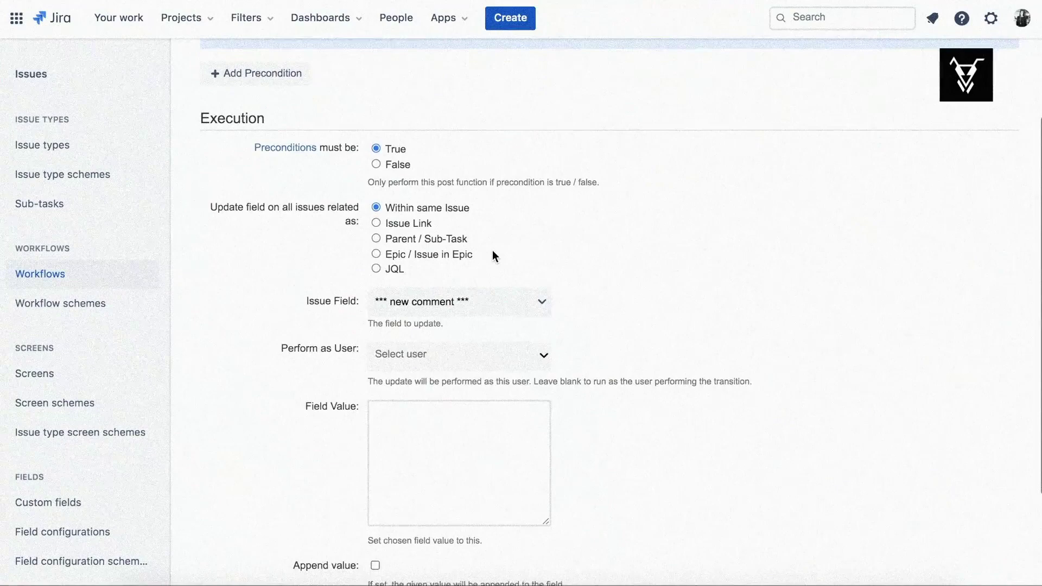
scroll(493, 250, down, 3)
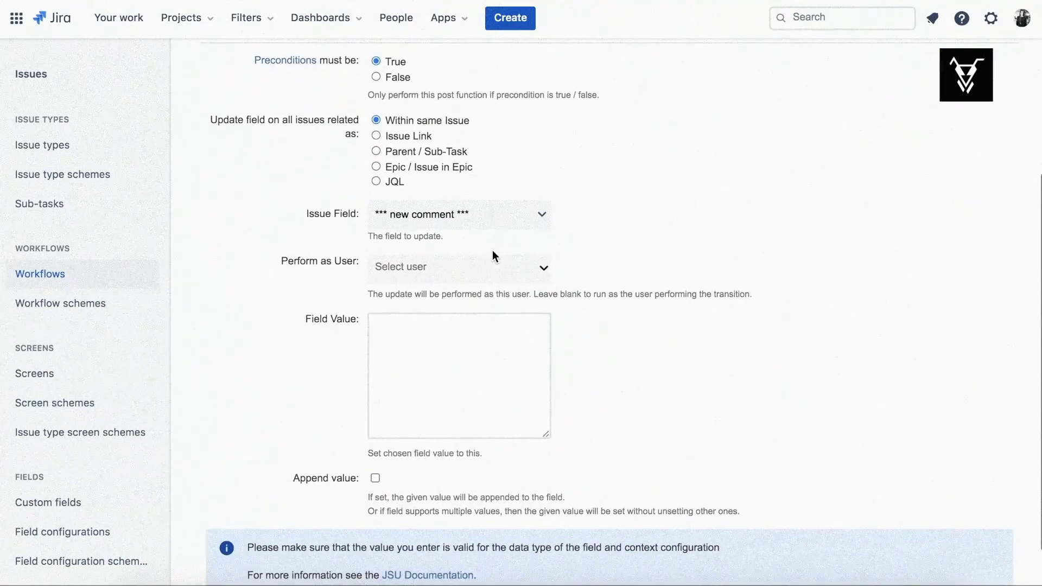
click(505, 218)
text(ep)
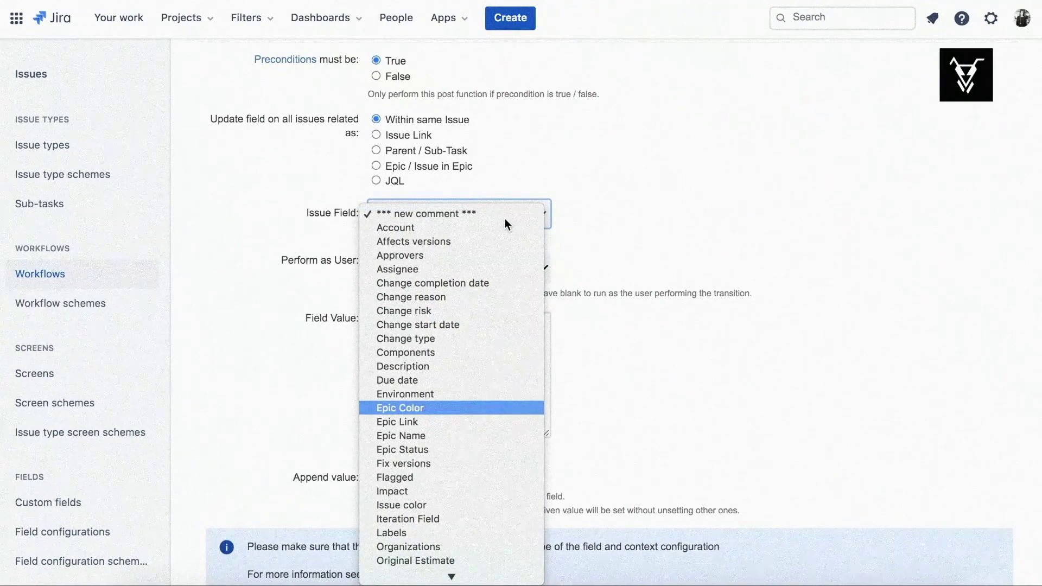
key(Down)
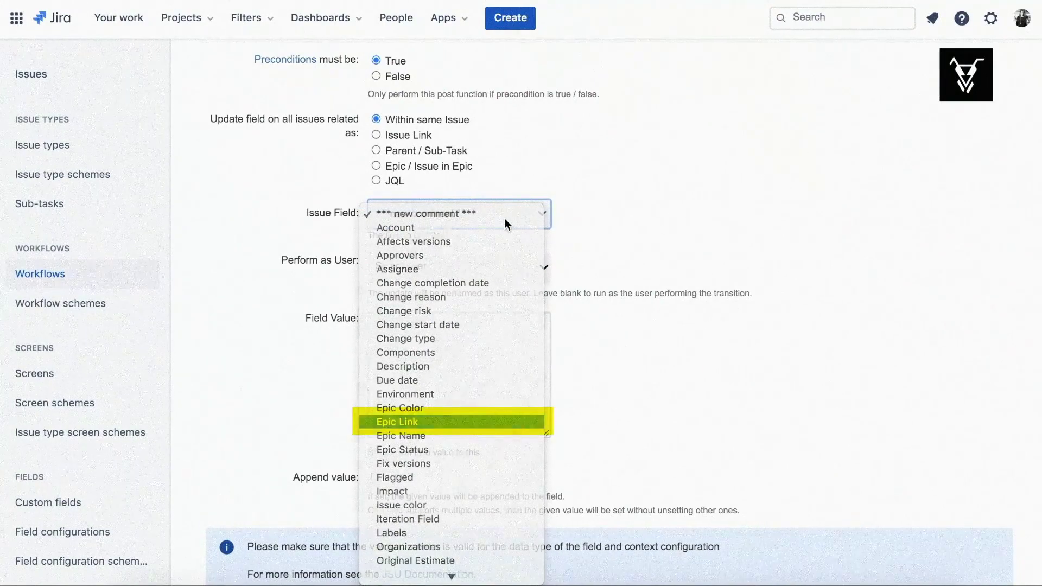
key(Return)
click(457, 343)
text(JV-5)
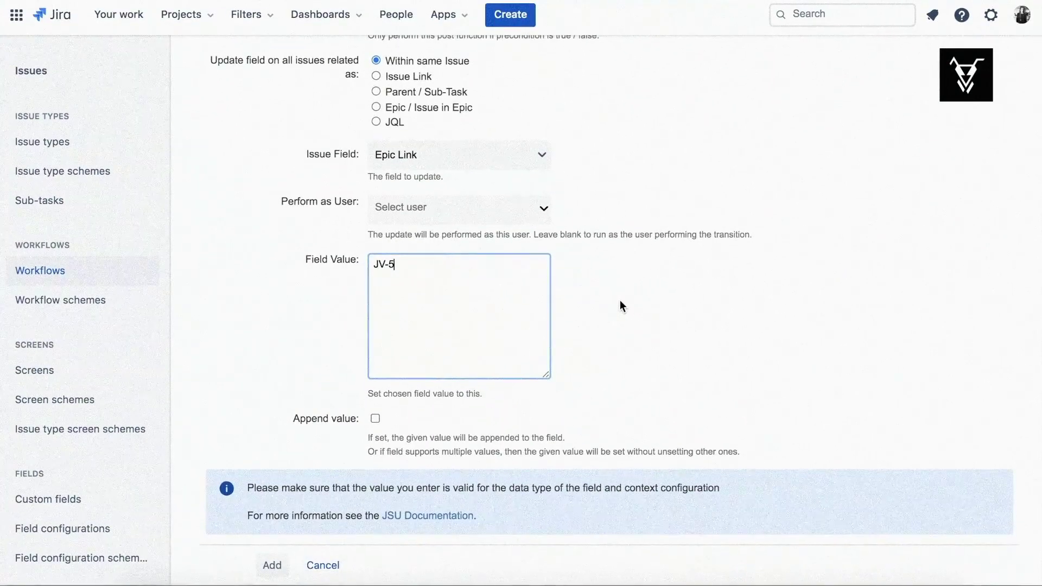
click(273, 569)
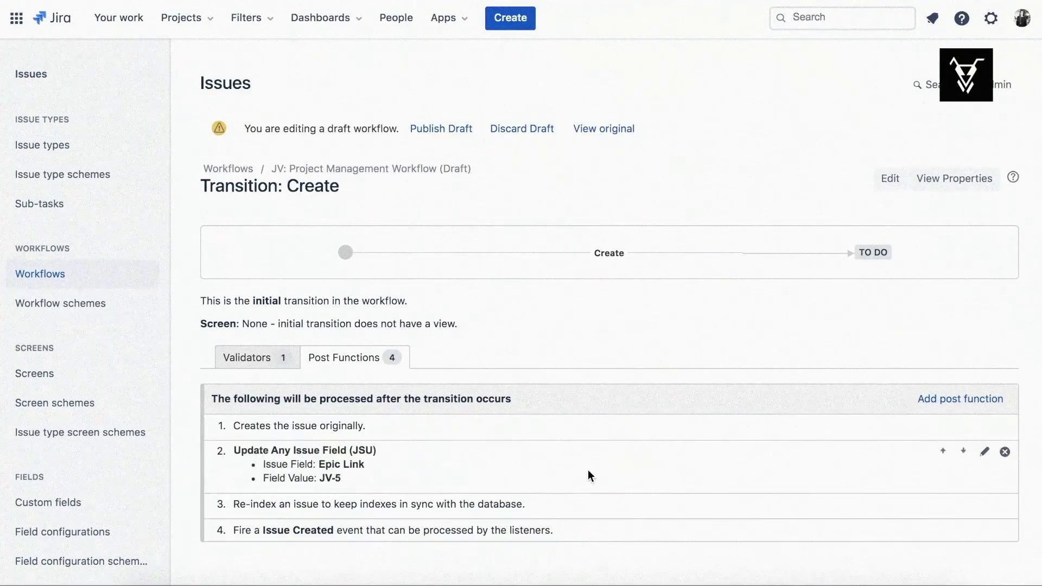
Publish the JV: Project Management Workflow draft and confirm it.
click(449, 128)
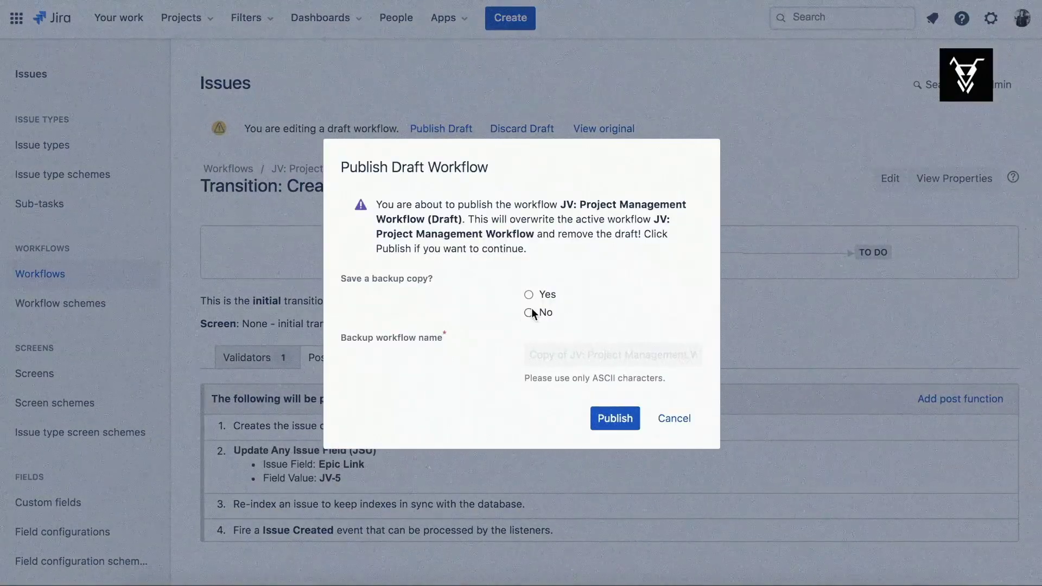
click(615, 418)
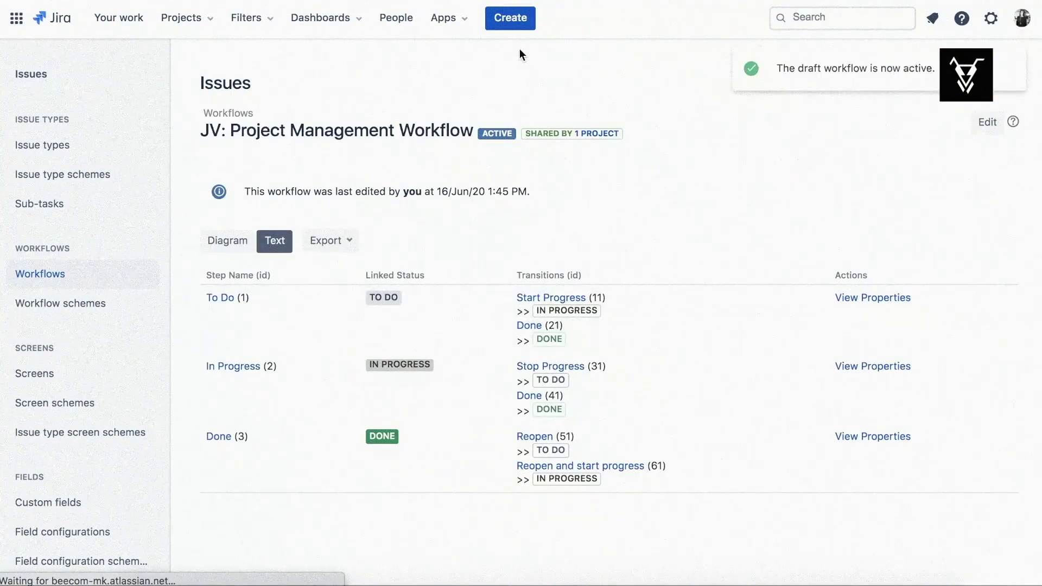
Create a JSU Web task 'Website improvements - Home page' with Epic Link left blank.
click(522, 25)
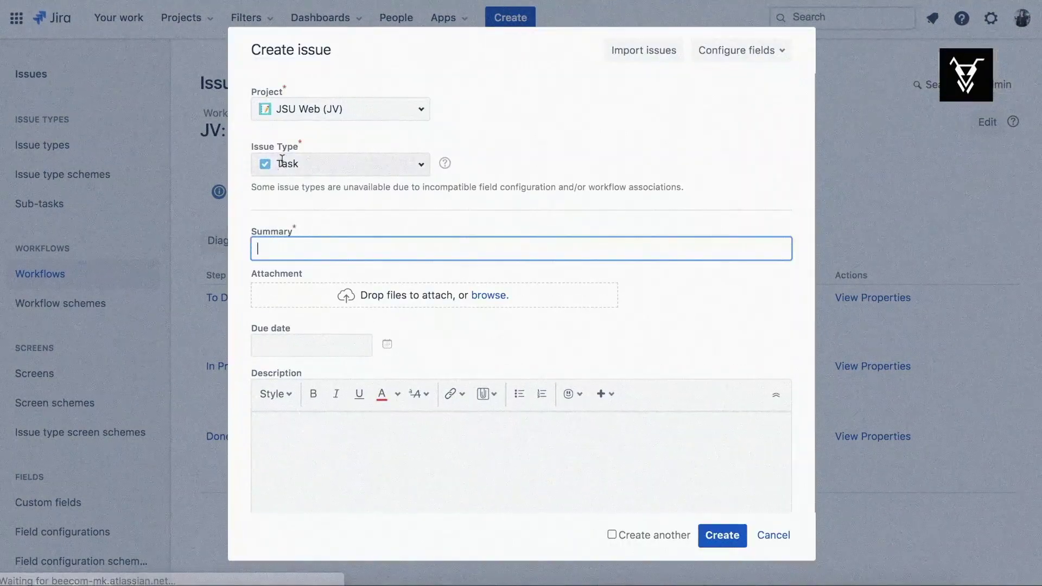
click(330, 241)
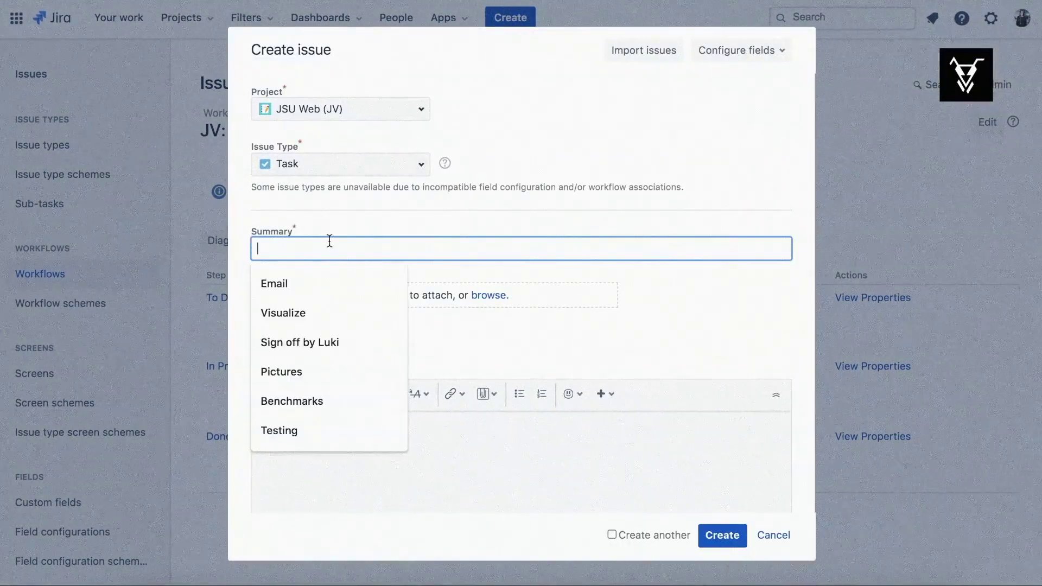
text(We)
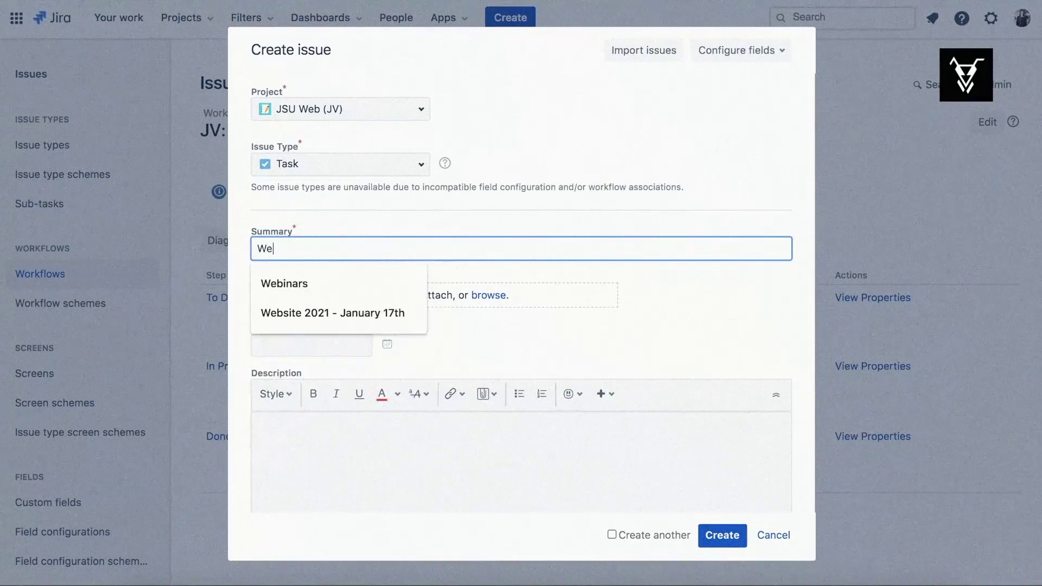
text(bsite)
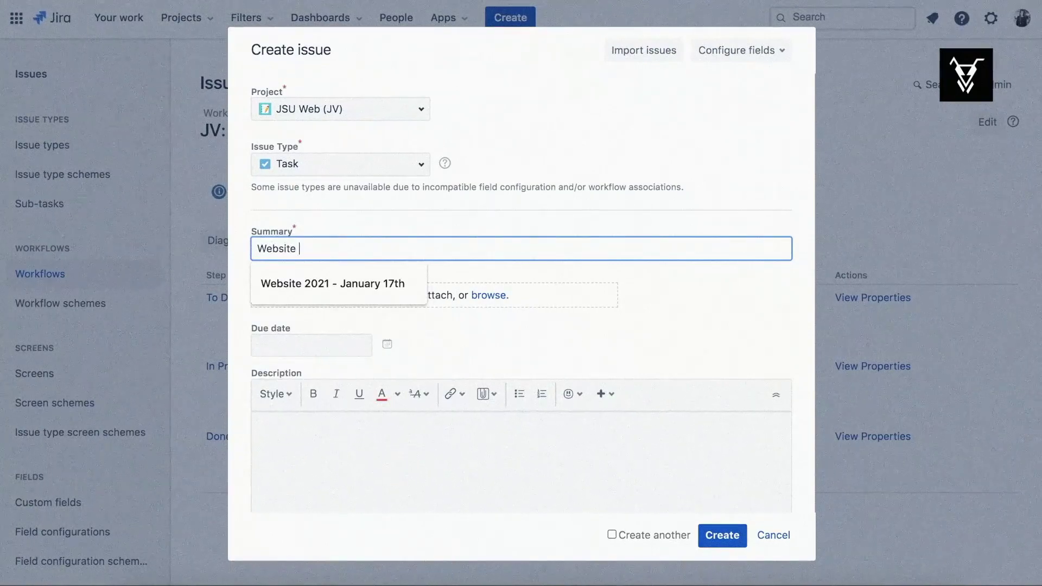
text( improvements - Home page)
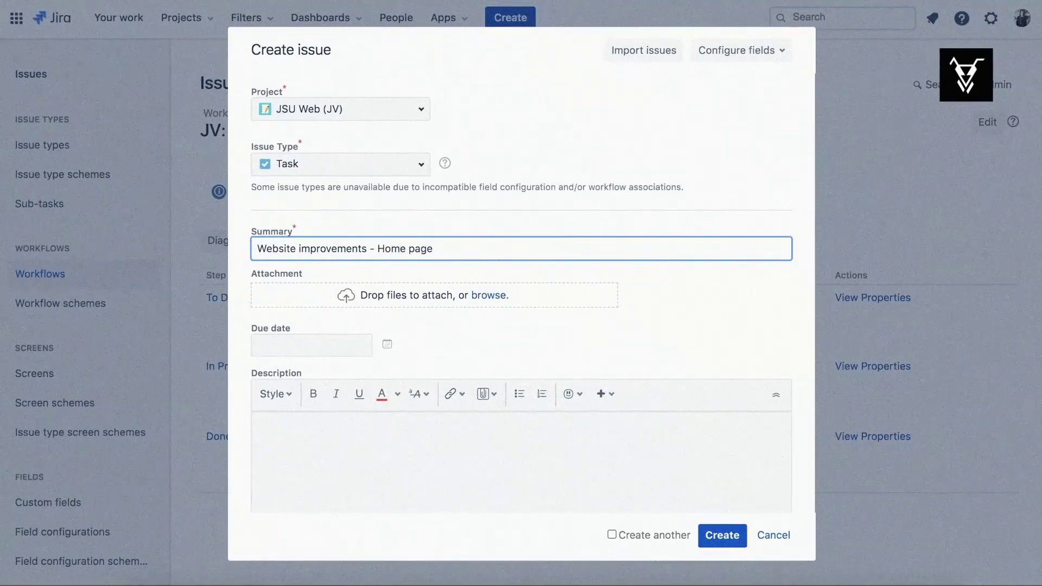
scroll(458, 334, down, 3)
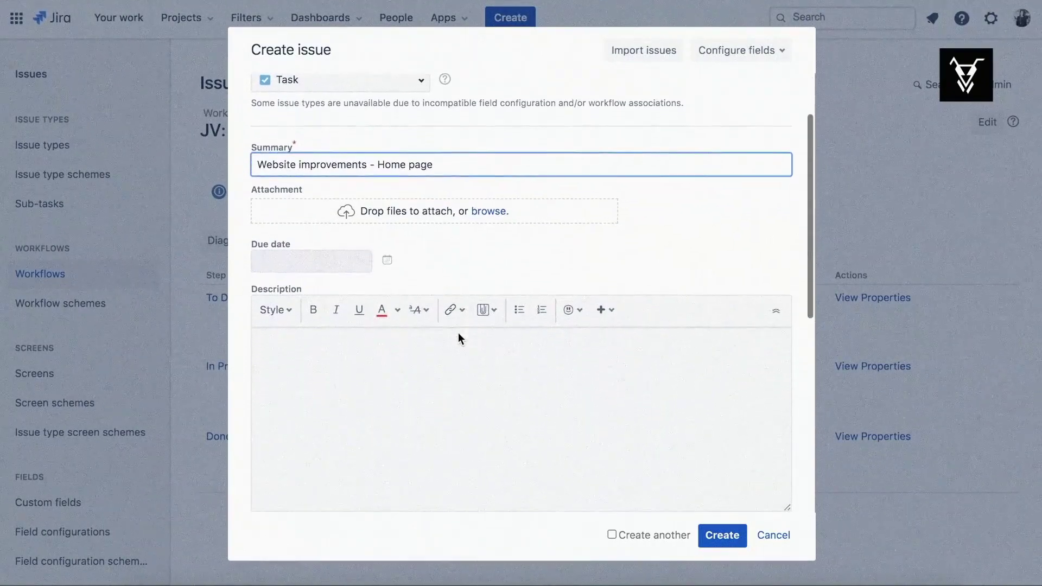
scroll(477, 165, down, 5)
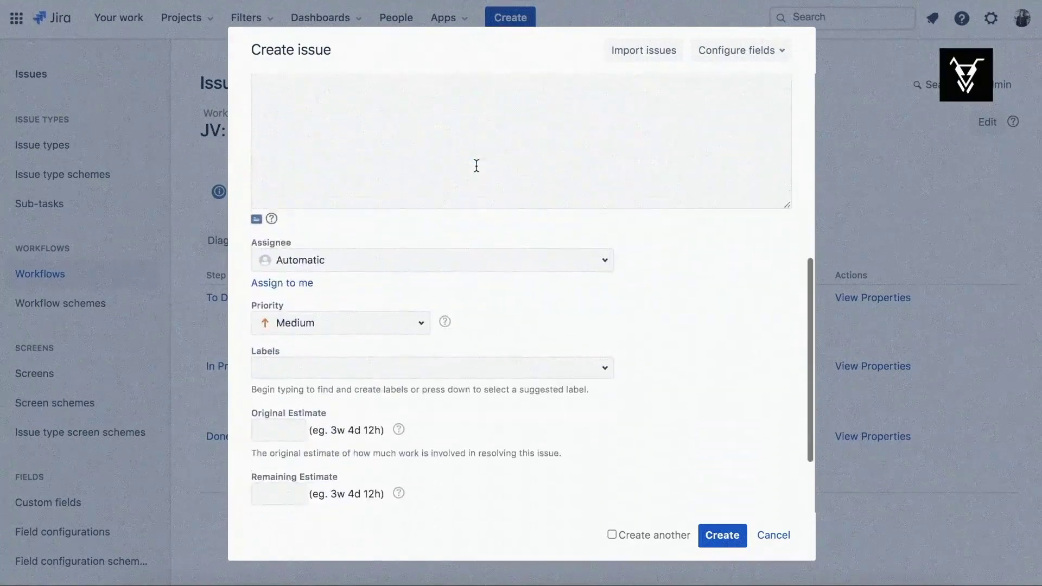
scroll(477, 166, down, 2)
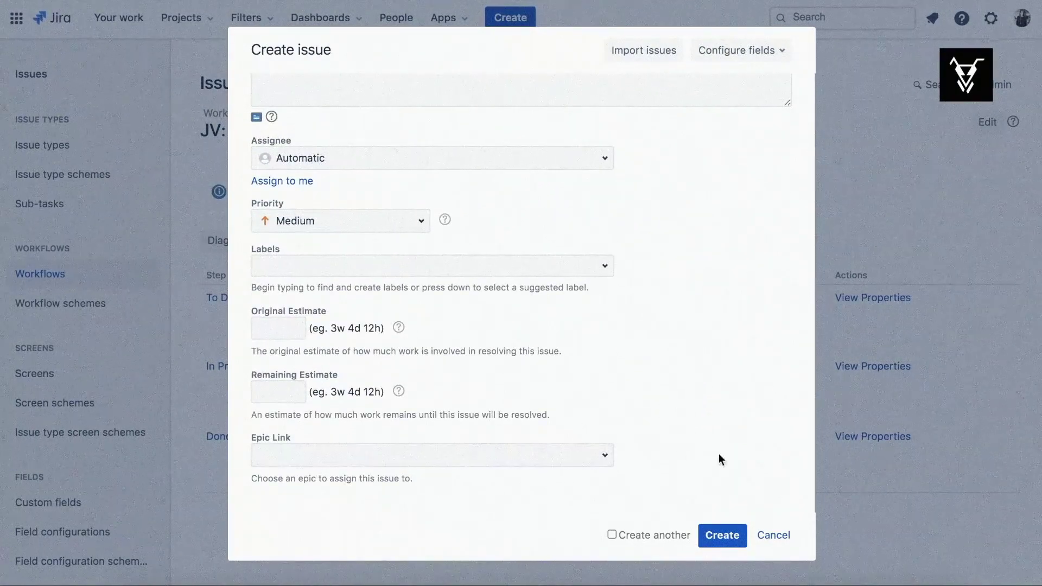
click(723, 535)
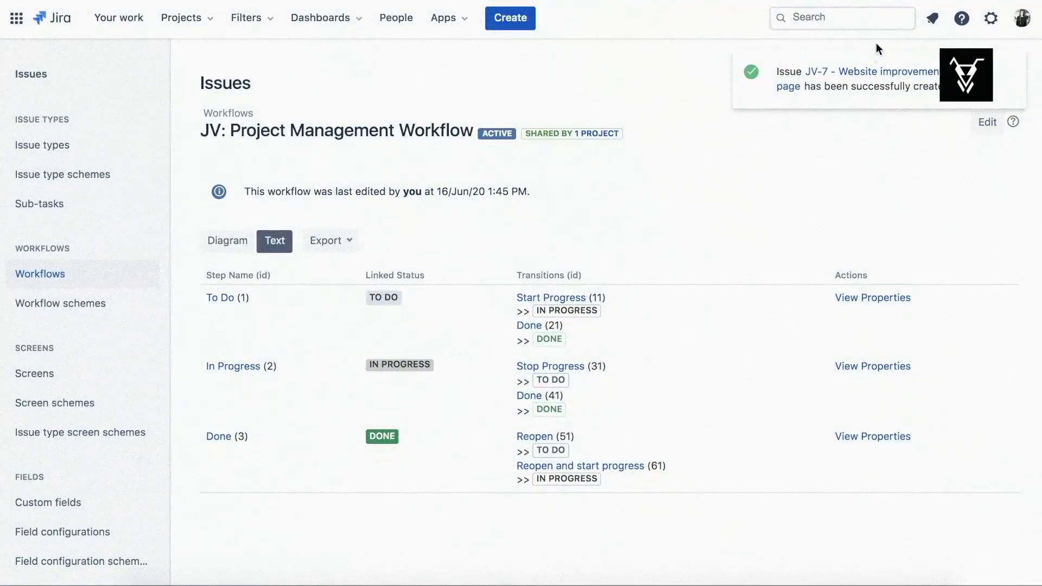
Open the new task JV-7 from the creation confirmation message.
click(868, 74)
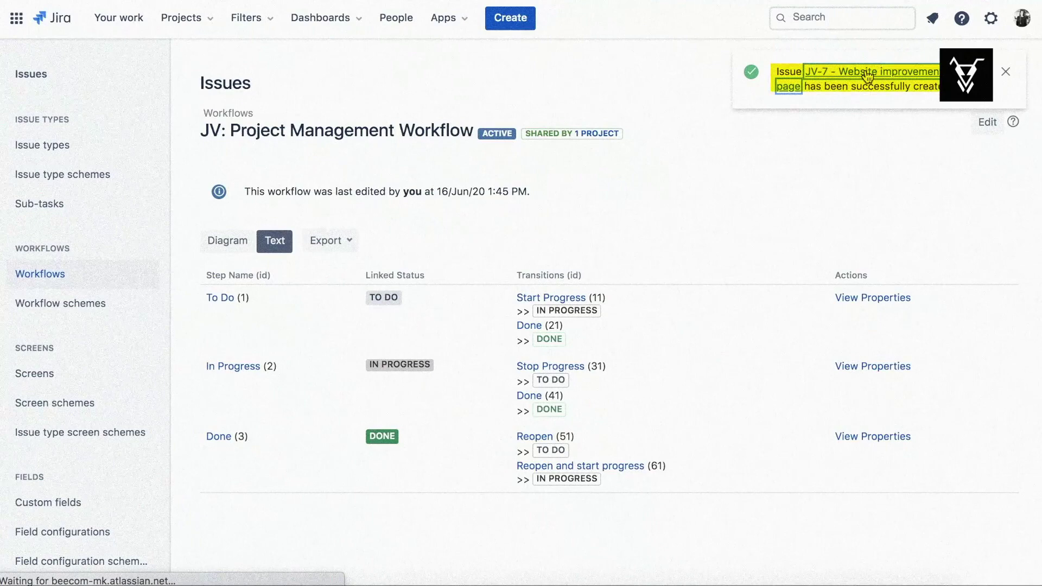